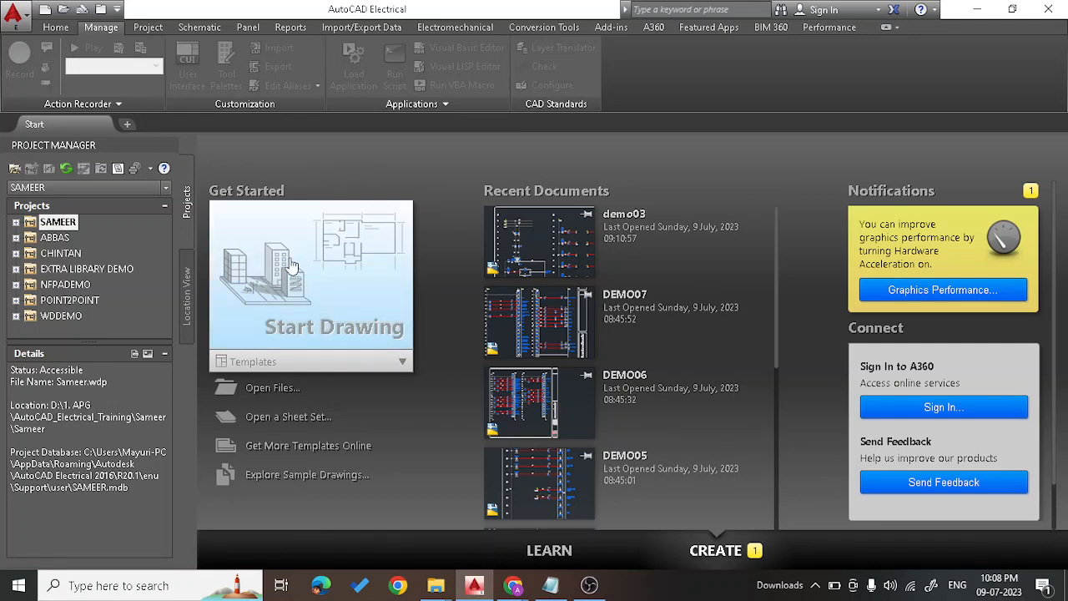
Start a new blank drawing and display the Project Manager with its projects list expanded
{"action": "left_click", "coordinate": [337, 302]}
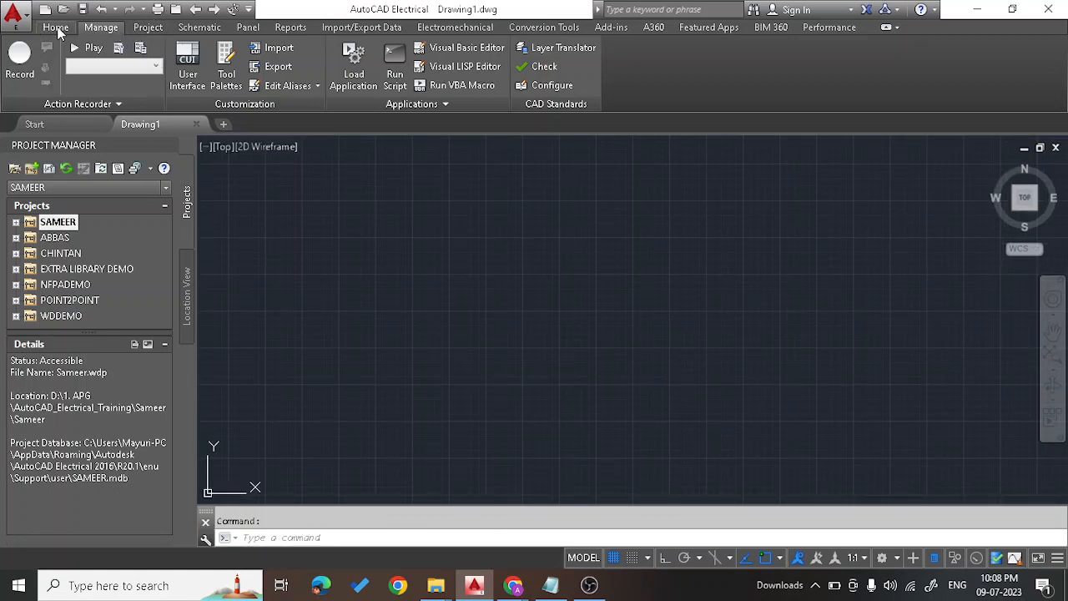
{"action": "left_click", "coordinate": [150, 29]}
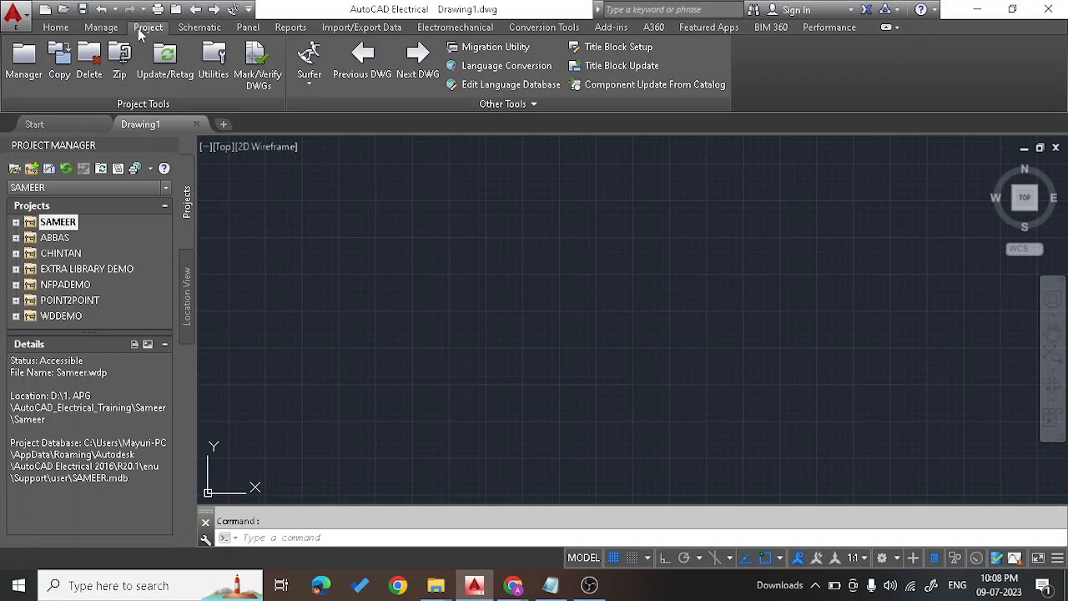
{"action": "left_click", "coordinate": [25, 67]}
{"action": "left_click", "coordinate": [169, 145]}
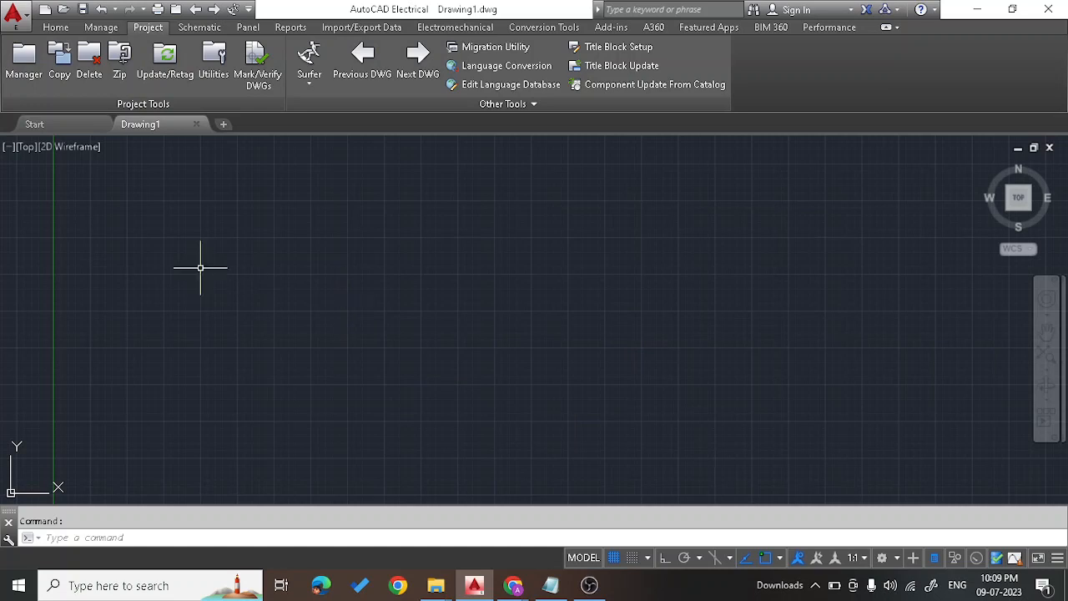
{"action": "left_click", "coordinate": [24, 66]}
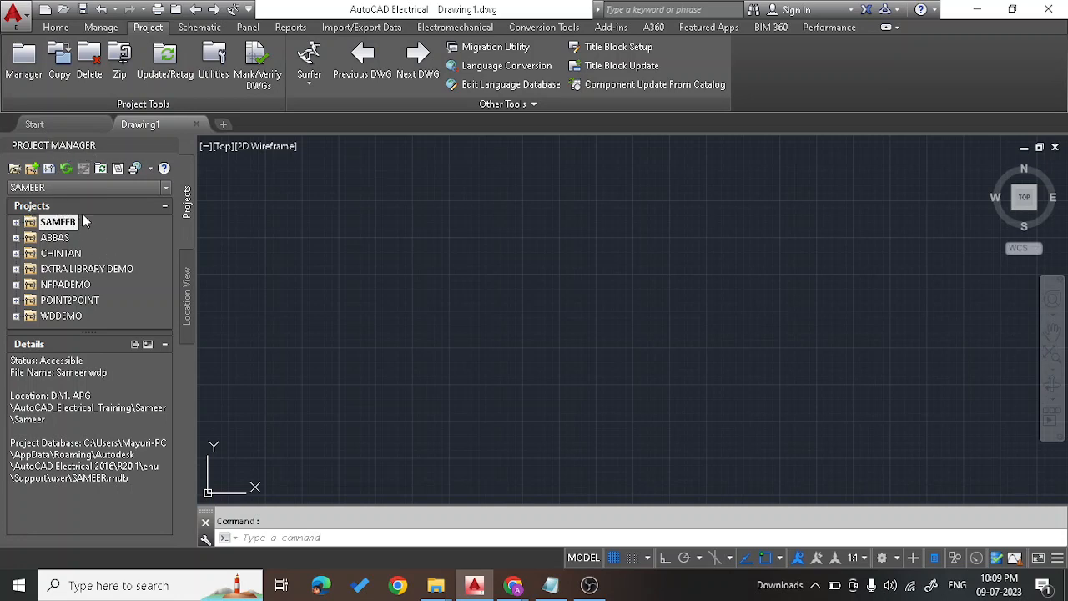
{"action": "left_click", "coordinate": [165, 206]}
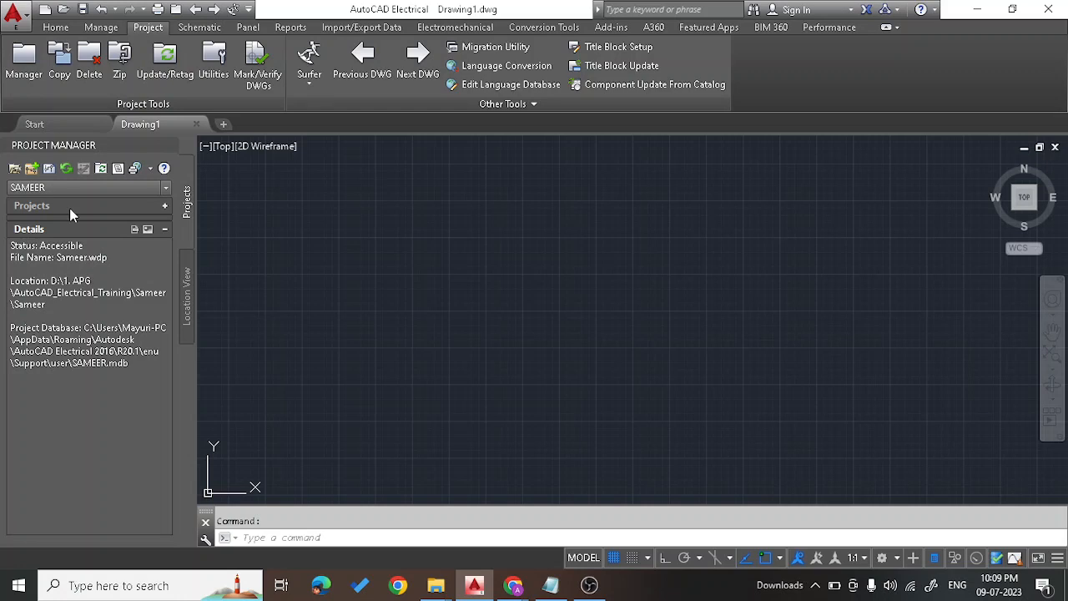
{"action": "left_click", "coordinate": [164, 206]}
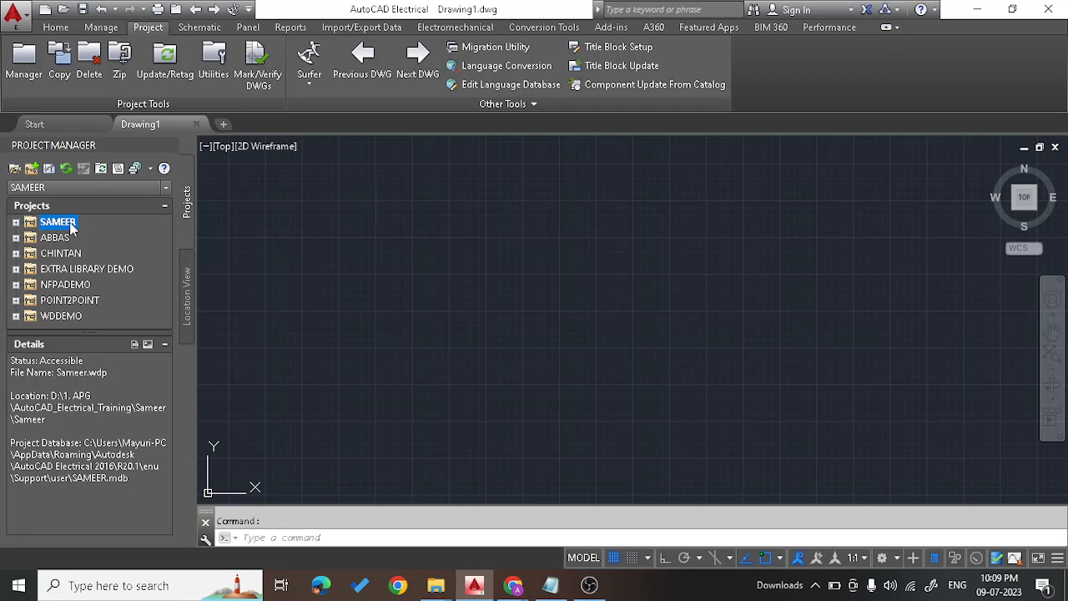
Create a new project named Demo in its own folder, using the NFPAdemo.wdp settings, and select it in the projects list
{"action": "left_click", "coordinate": [33, 169]}
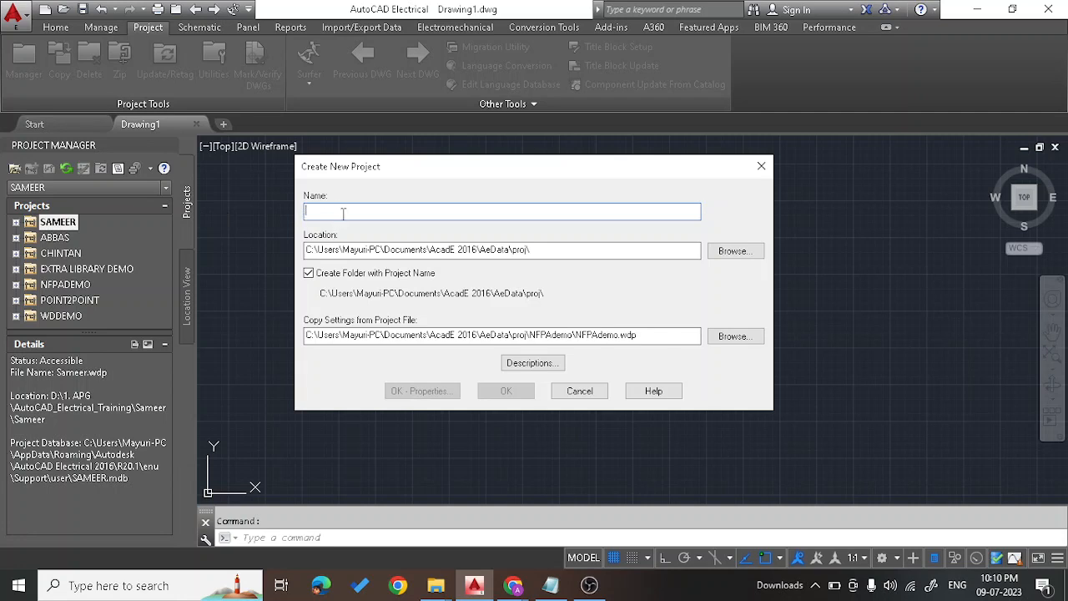
{"action": "type", "text": "Demo"}
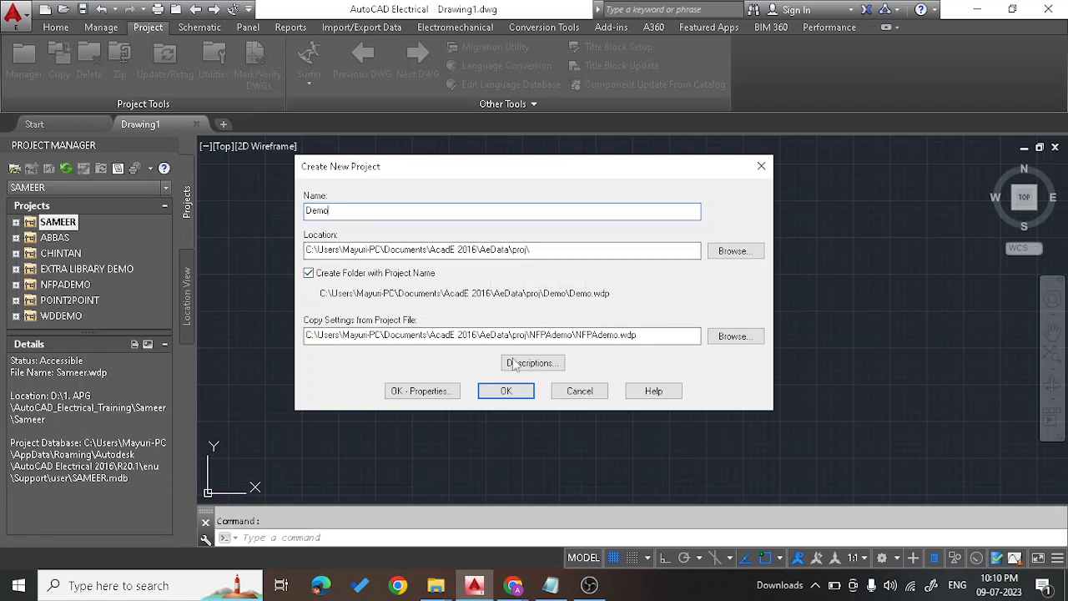
{"action": "left_click", "coordinate": [507, 392]}
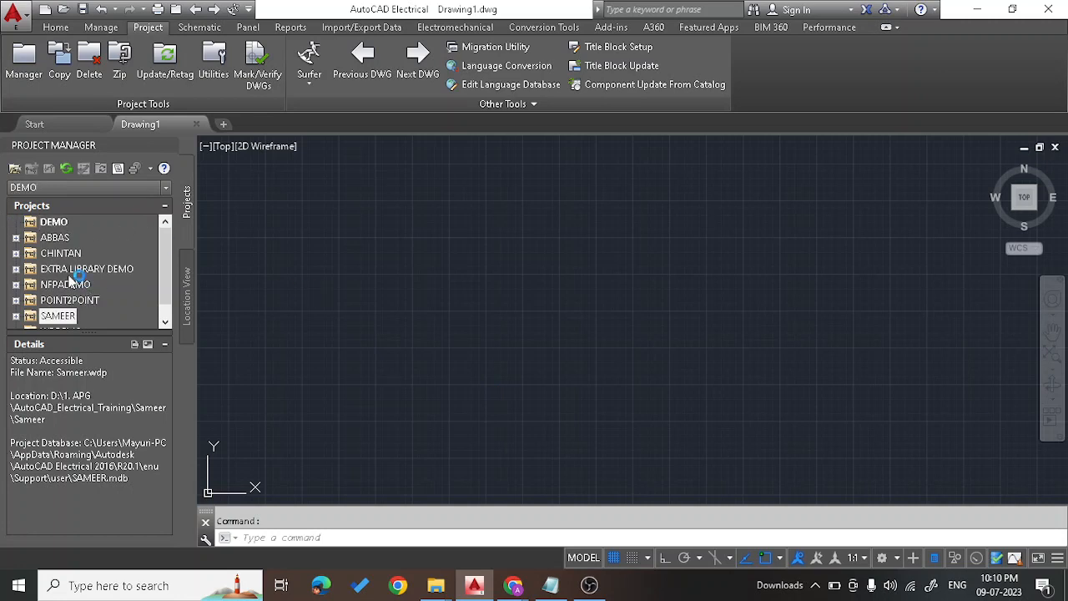
{"action": "left_click", "coordinate": [52, 222]}
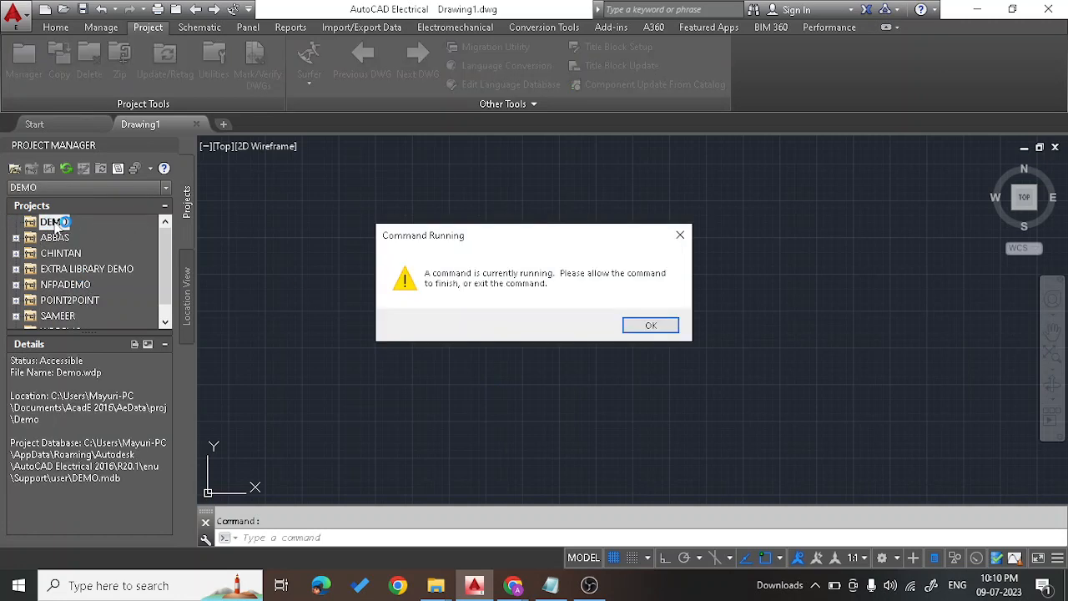
{"action": "left_click", "coordinate": [651, 325]}
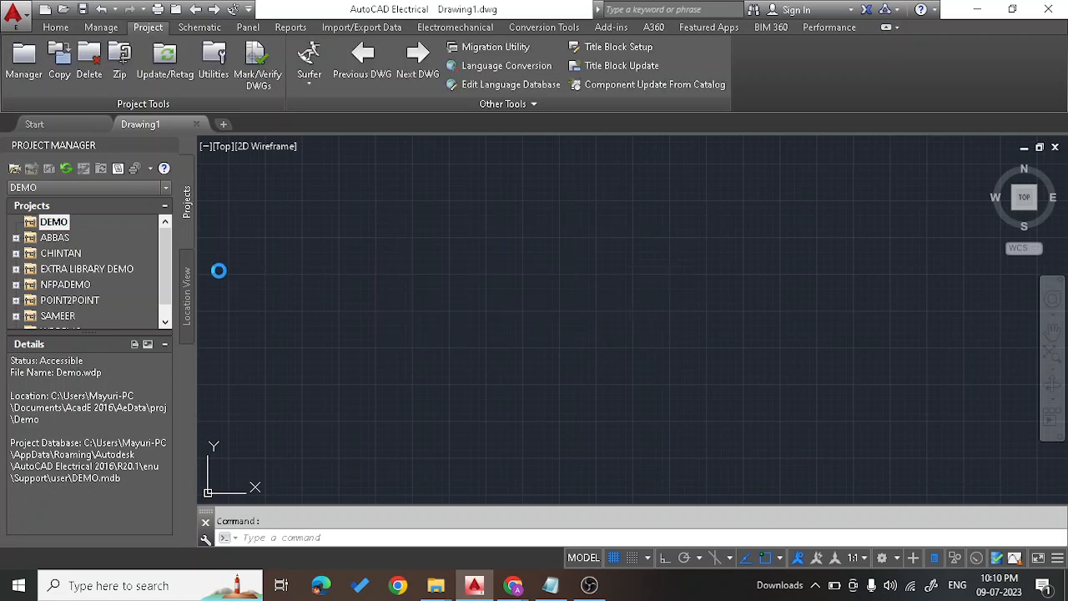
{"action": "right_click", "coordinate": [60, 226]}
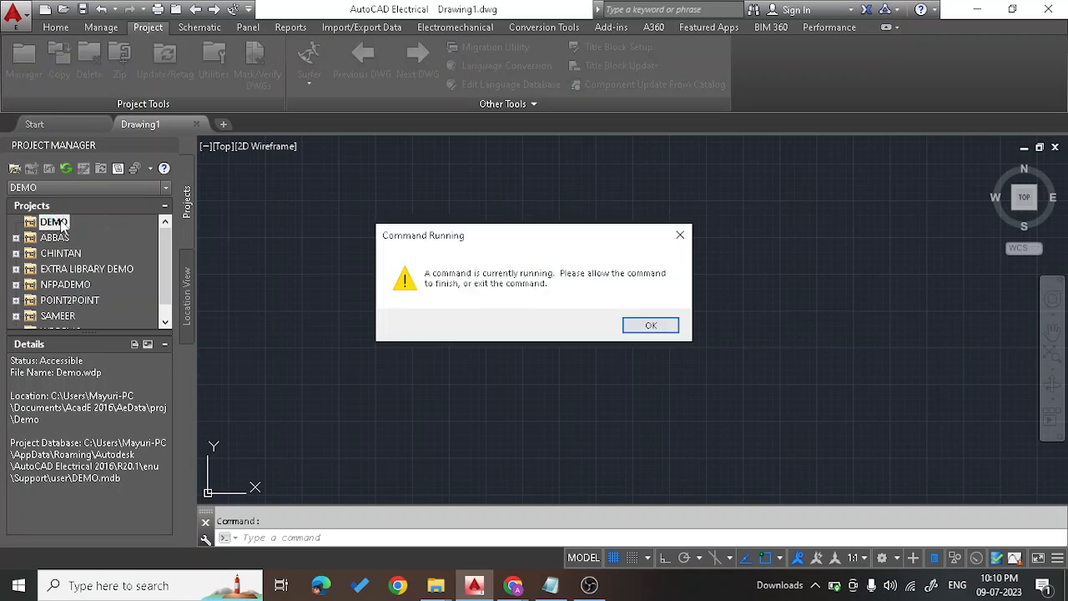
{"action": "left_click", "coordinate": [651, 326]}
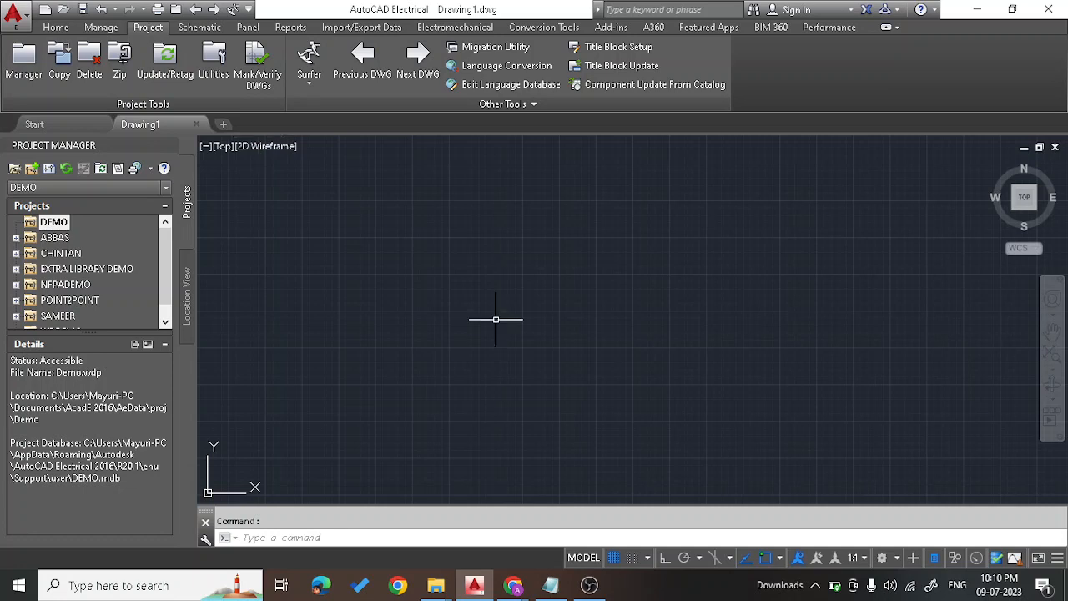
{"action": "right_click", "coordinate": [49, 227]}
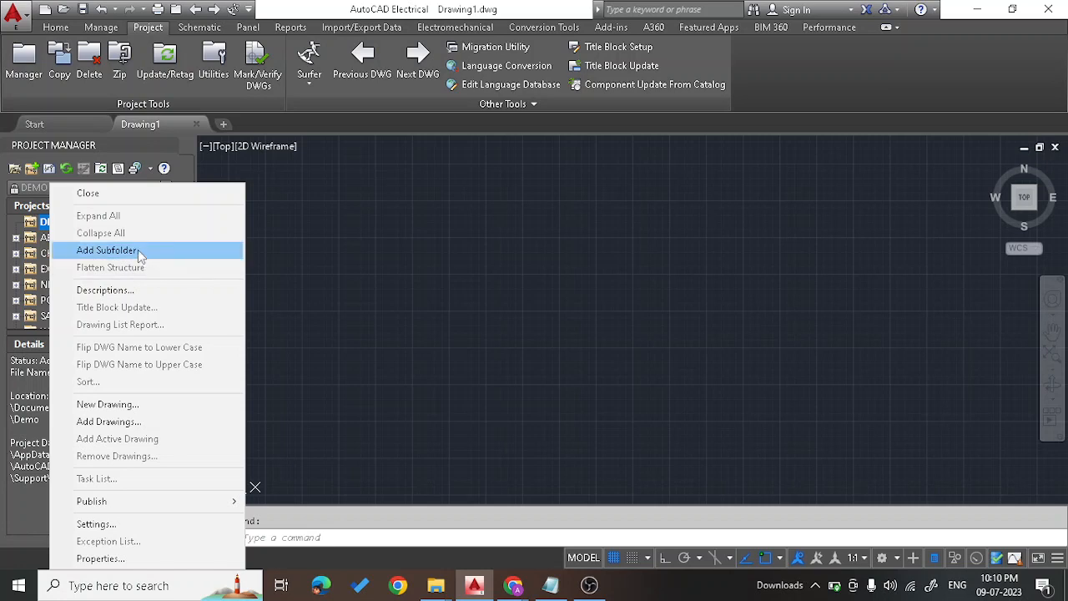
{"action": "left_click", "coordinate": [139, 251]}
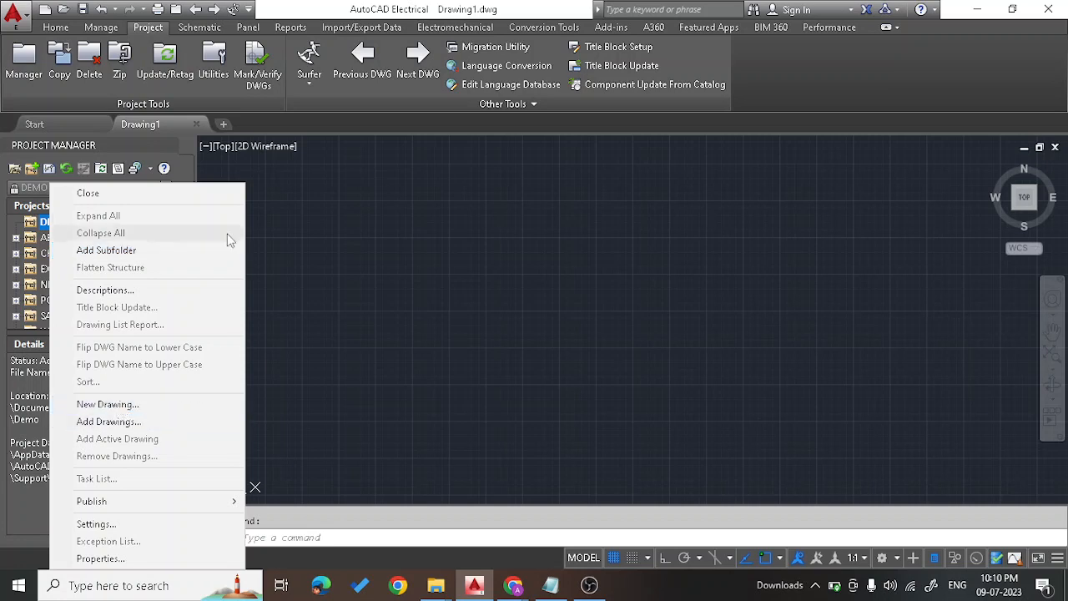
{"action": "left_click", "coordinate": [273, 230]}
{"action": "left_click", "coordinate": [271, 253]}
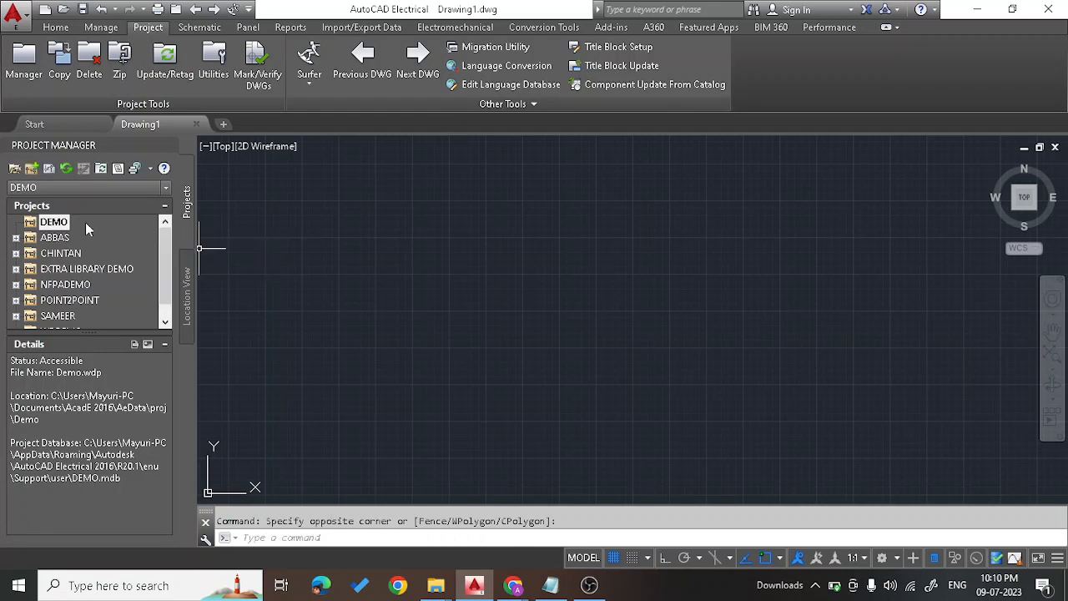
{"action": "right_click", "coordinate": [53, 222]}
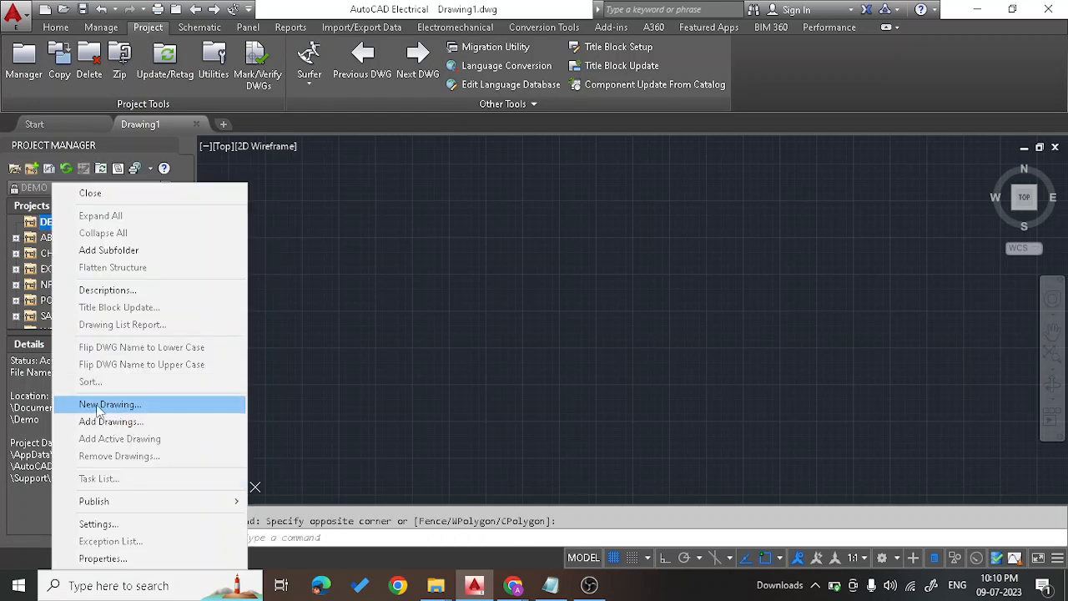
{"action": "left_click", "coordinate": [360, 317]}
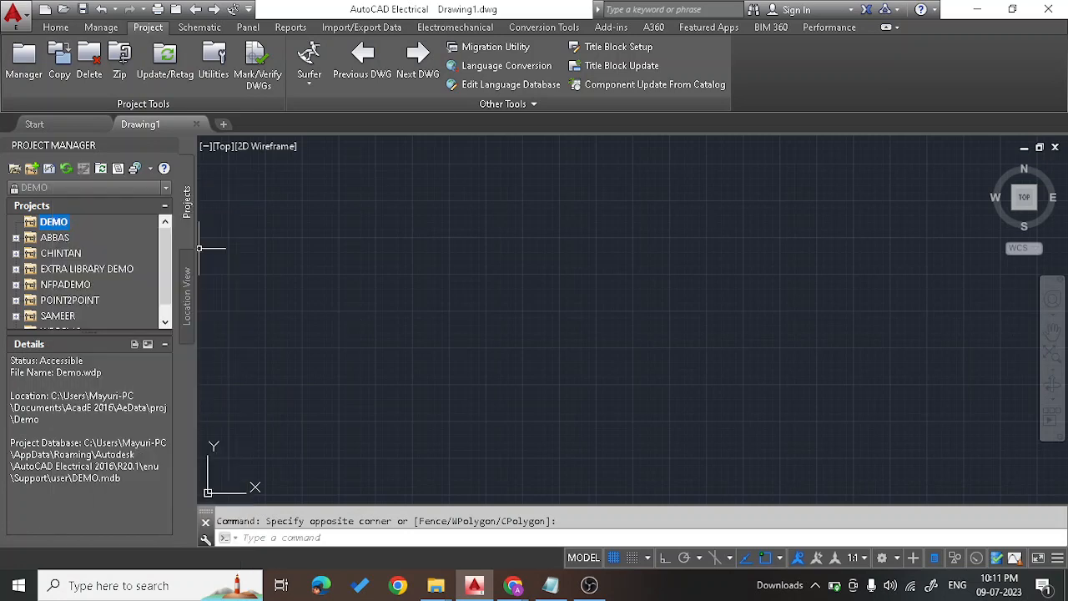
{"action": "left_click", "coordinate": [336, 319]}
{"action": "left_click", "coordinate": [322, 308]}
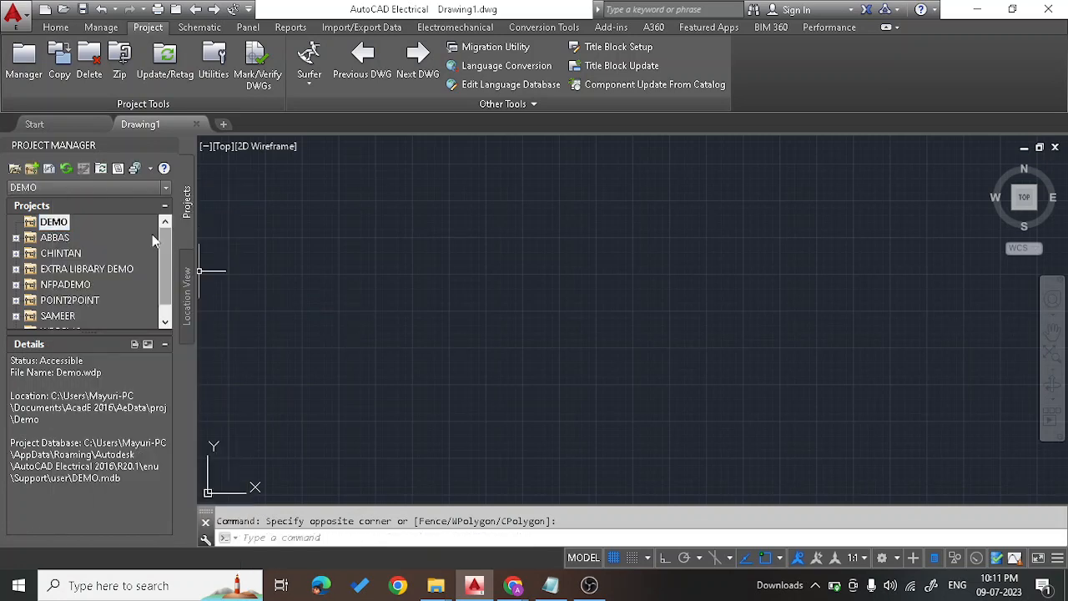
Create a new drawing named Demo in the DEMO project and expand the project to list its drawings
{"action": "left_click", "coordinate": [46, 167]}
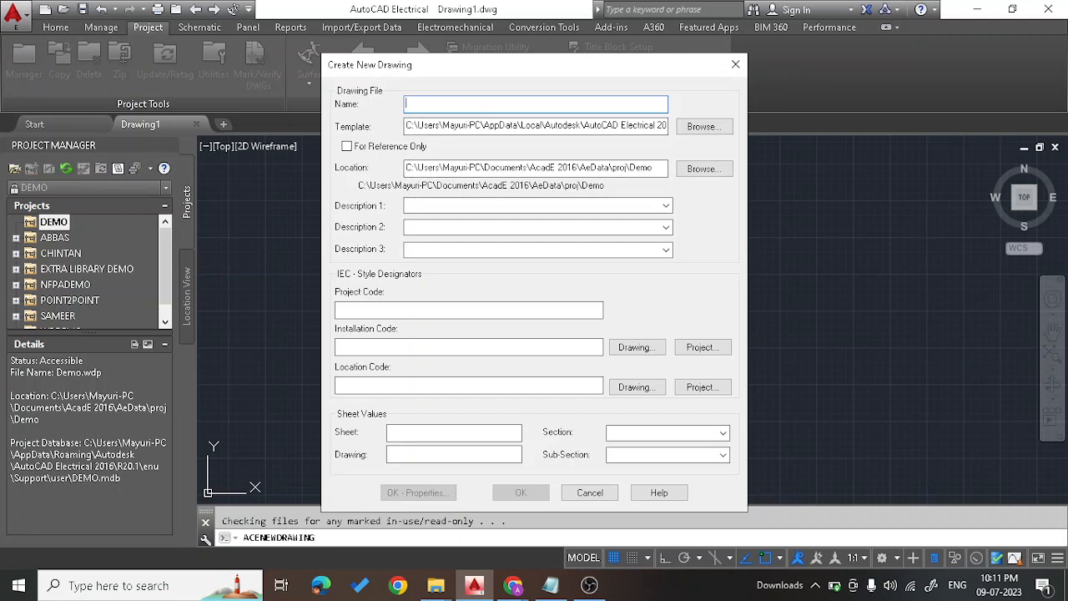
{"action": "type", "text": "Demo"}
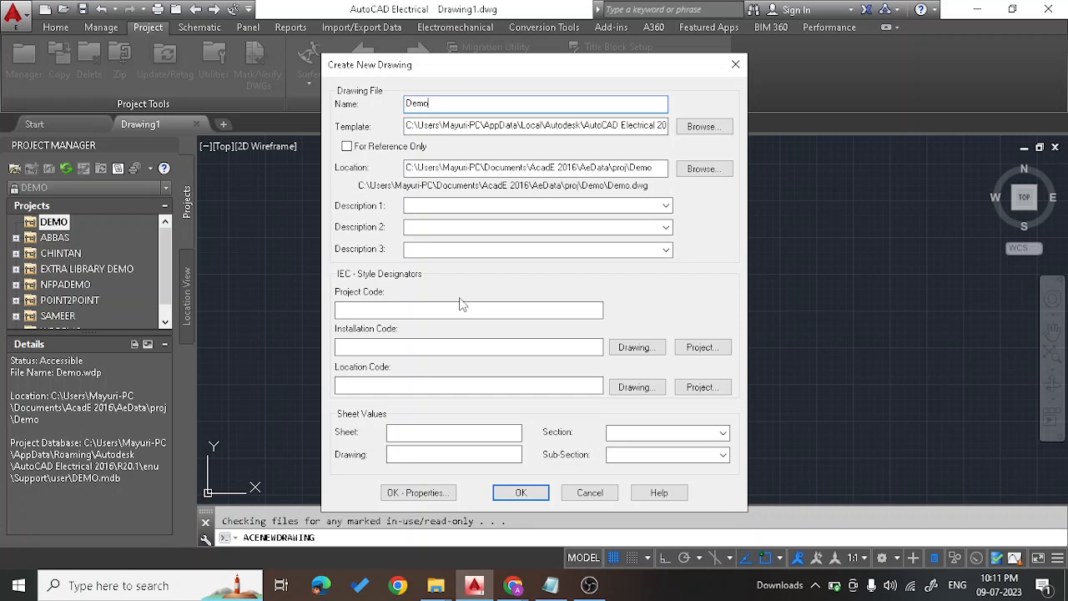
{"action": "left_click", "coordinate": [520, 493]}
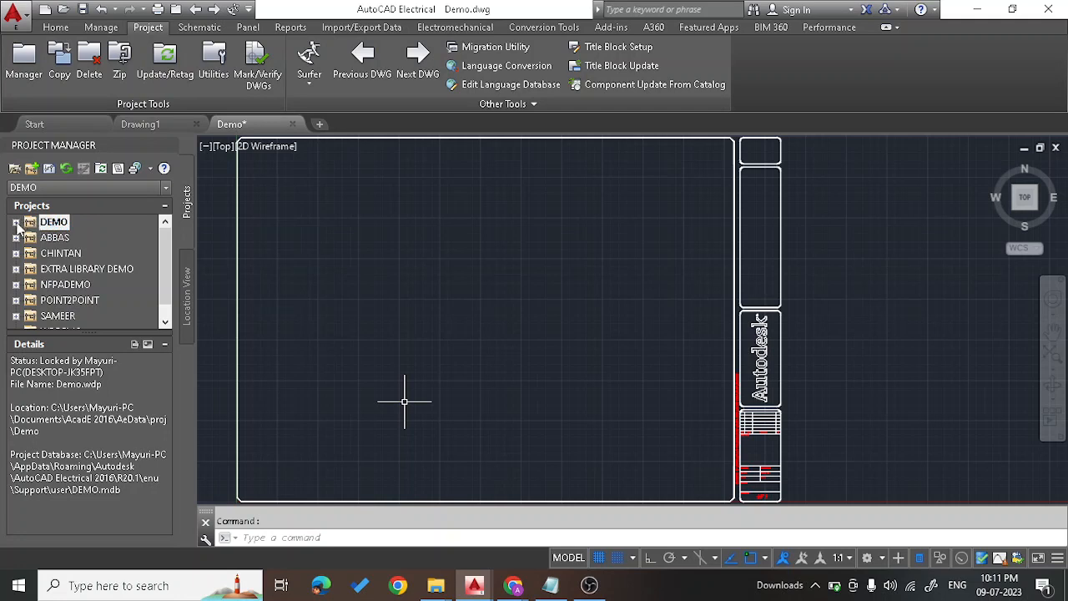
{"action": "left_click", "coordinate": [16, 223]}
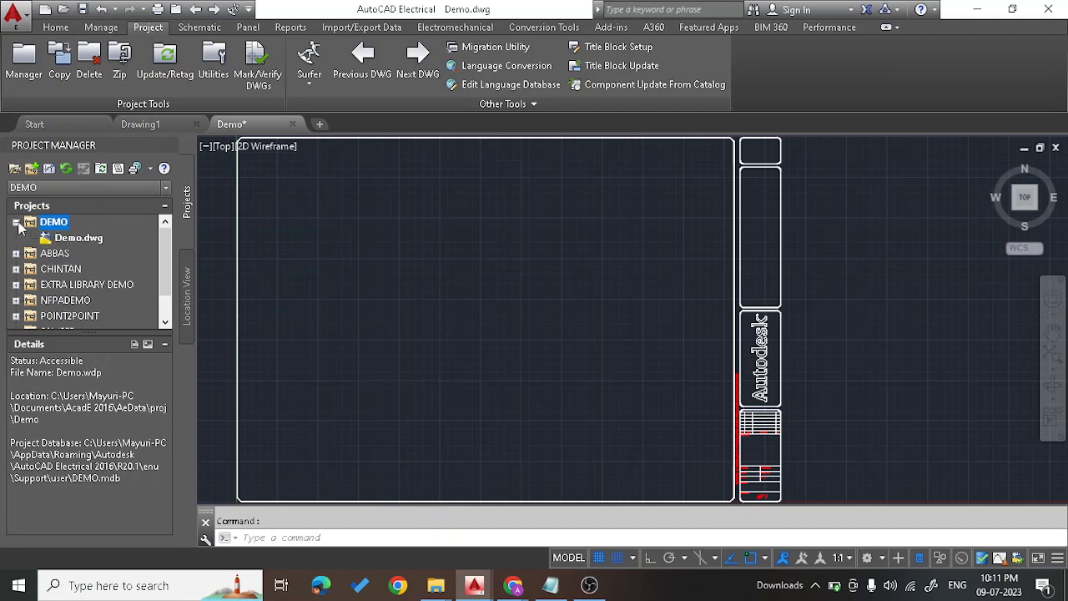
{"action": "left_click", "coordinate": [16, 223]}
{"action": "left_click", "coordinate": [15, 222]}
Add the existing drawing DEMO05 to the DEMO project, applying the project default values to the drawing settings
{"action": "right_click", "coordinate": [59, 227]}
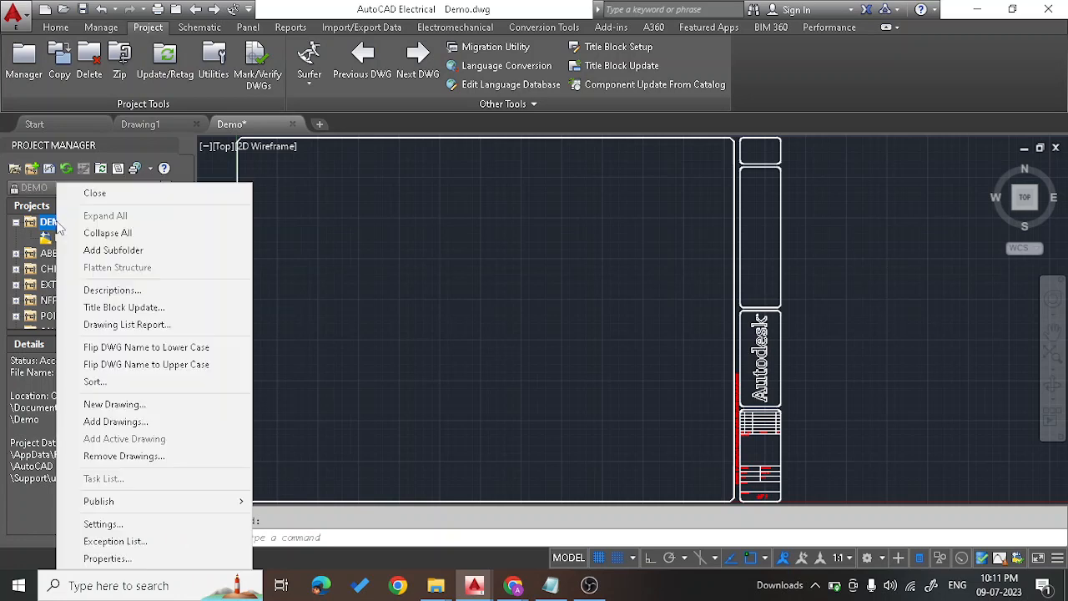
{"action": "left_click", "coordinate": [142, 423]}
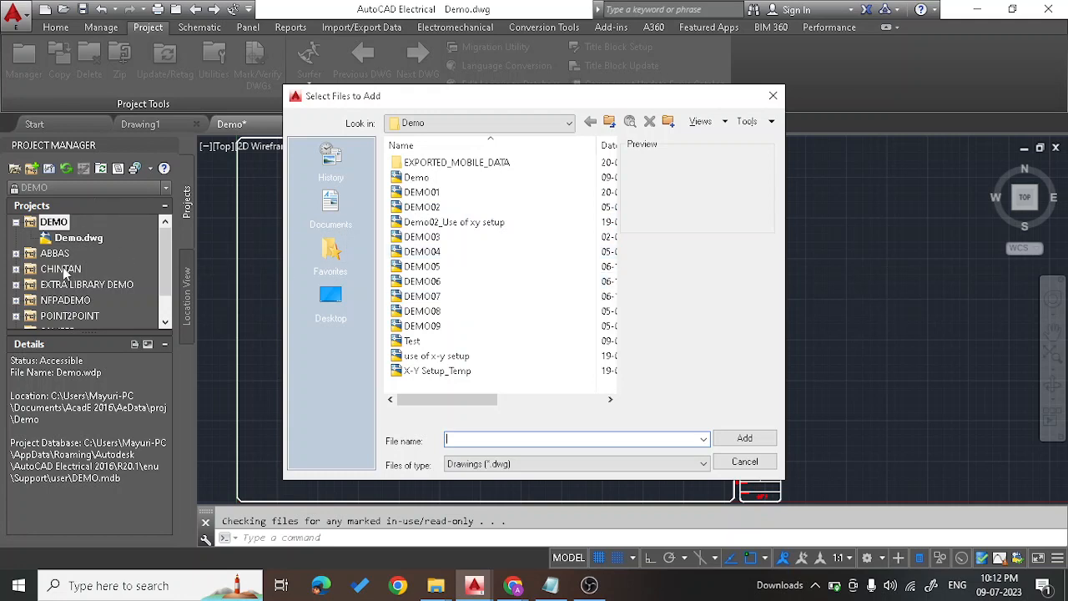
{"action": "left_click", "coordinate": [449, 266]}
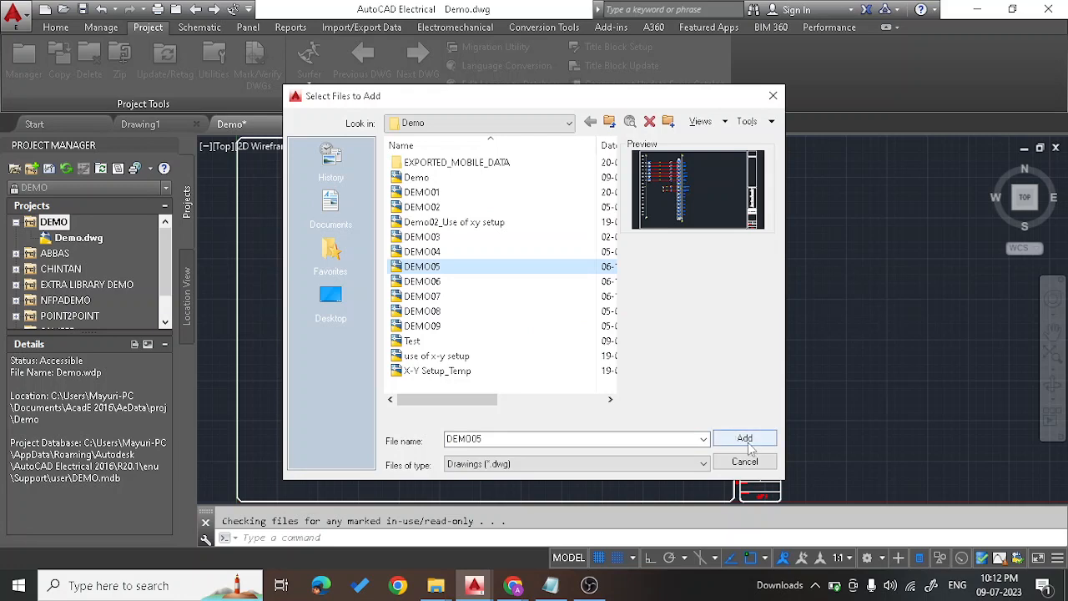
{"action": "left_click", "coordinate": [743, 438]}
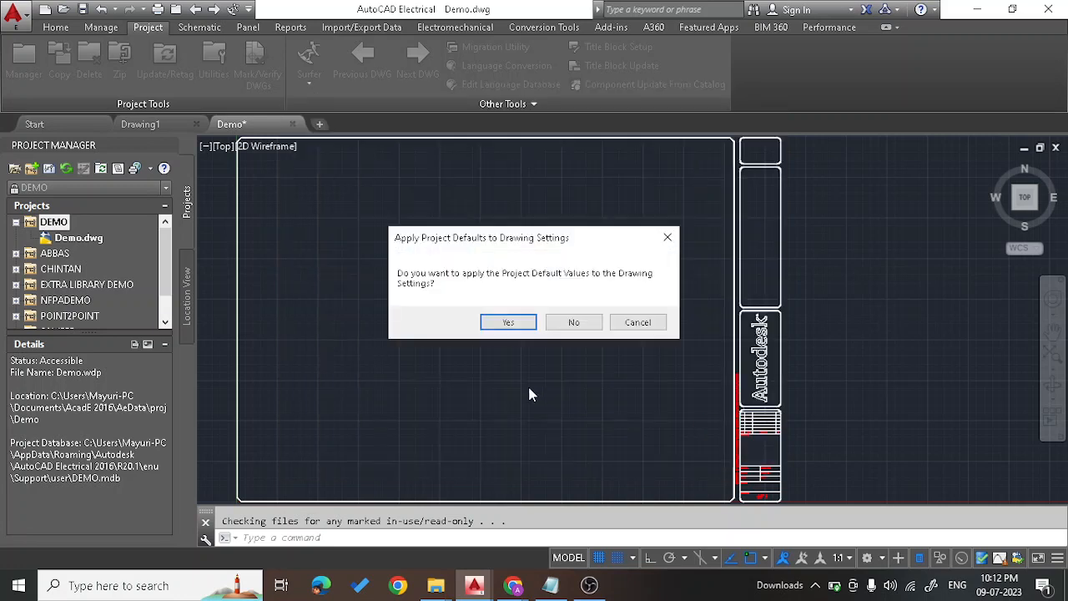
{"action": "left_click", "coordinate": [508, 322]}
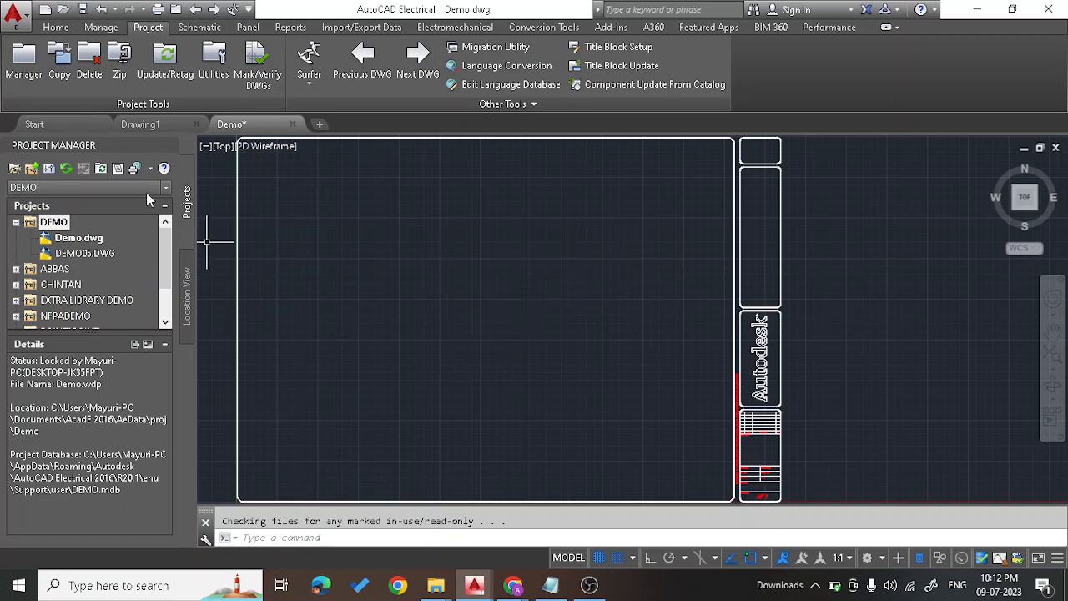
Remove DEMO05.DWG from the DEMO project
{"action": "left_click", "coordinate": [86, 254]}
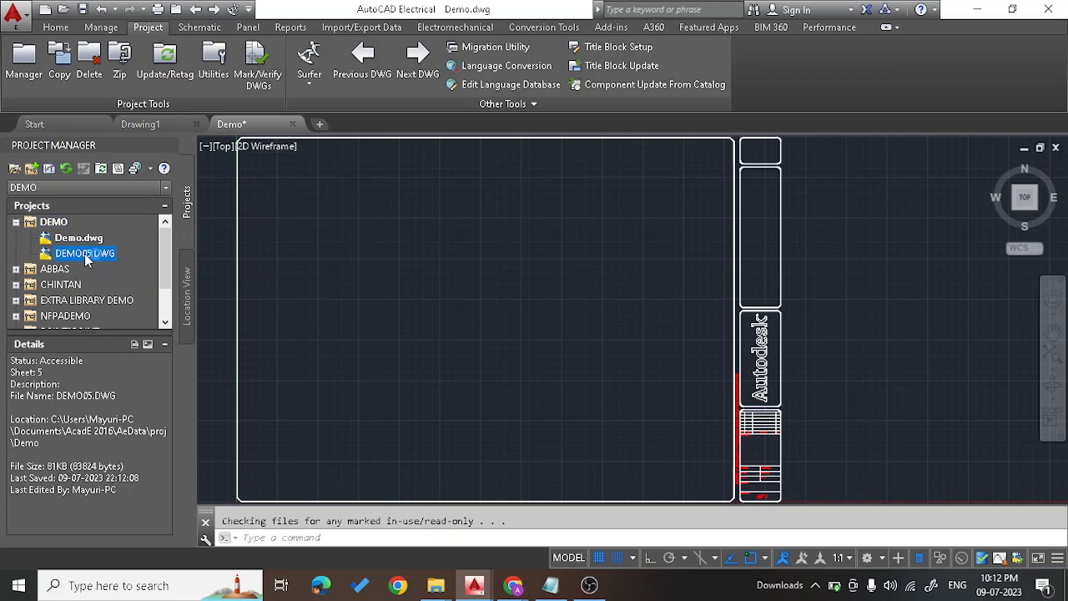
{"action": "right_click", "coordinate": [84, 253]}
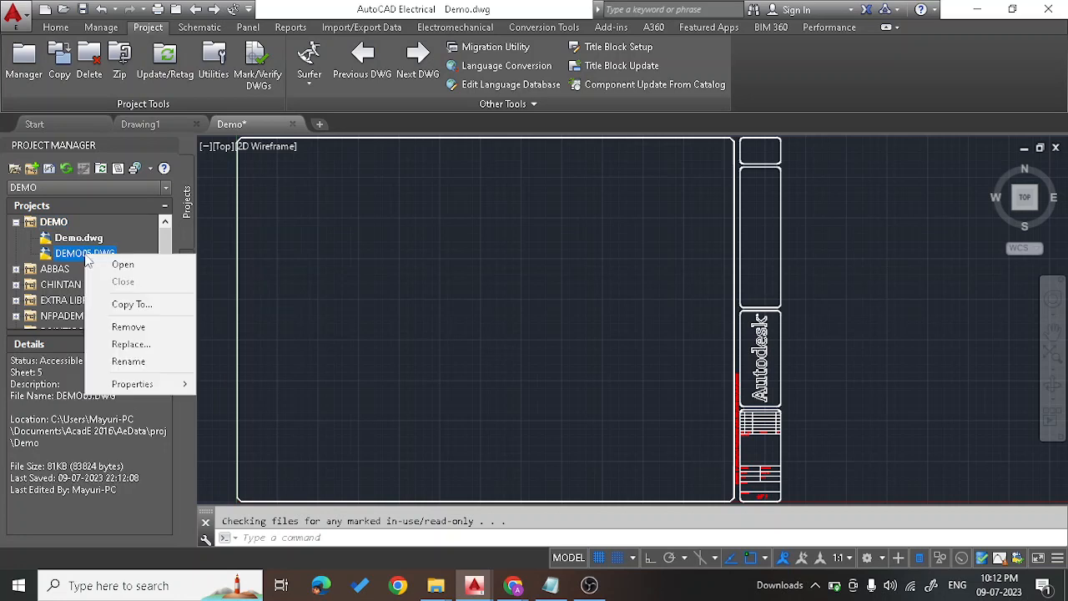
{"action": "left_click", "coordinate": [132, 327]}
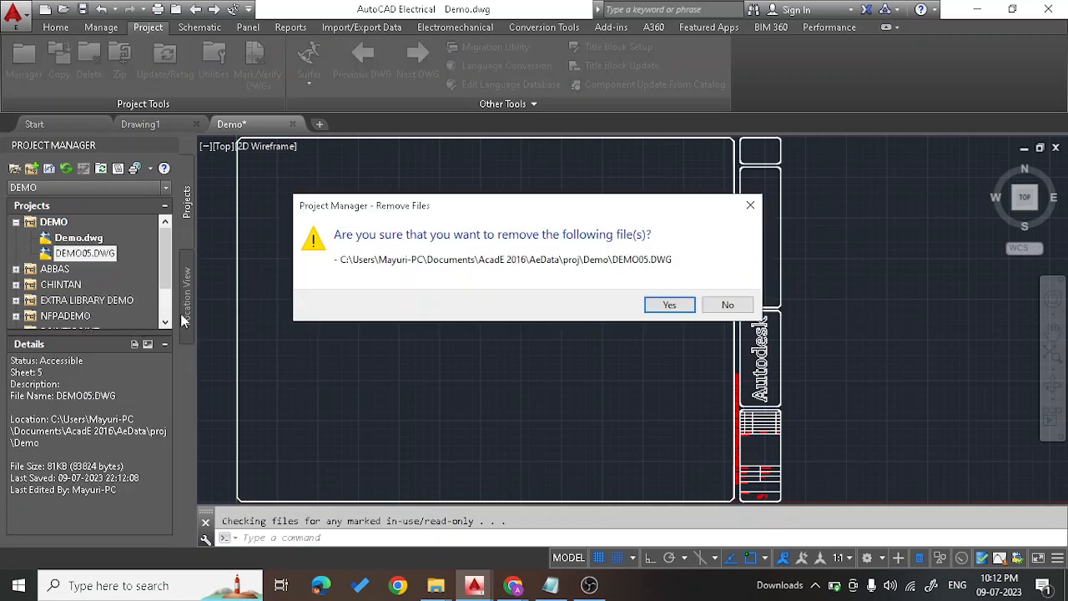
{"action": "left_click", "coordinate": [669, 305]}
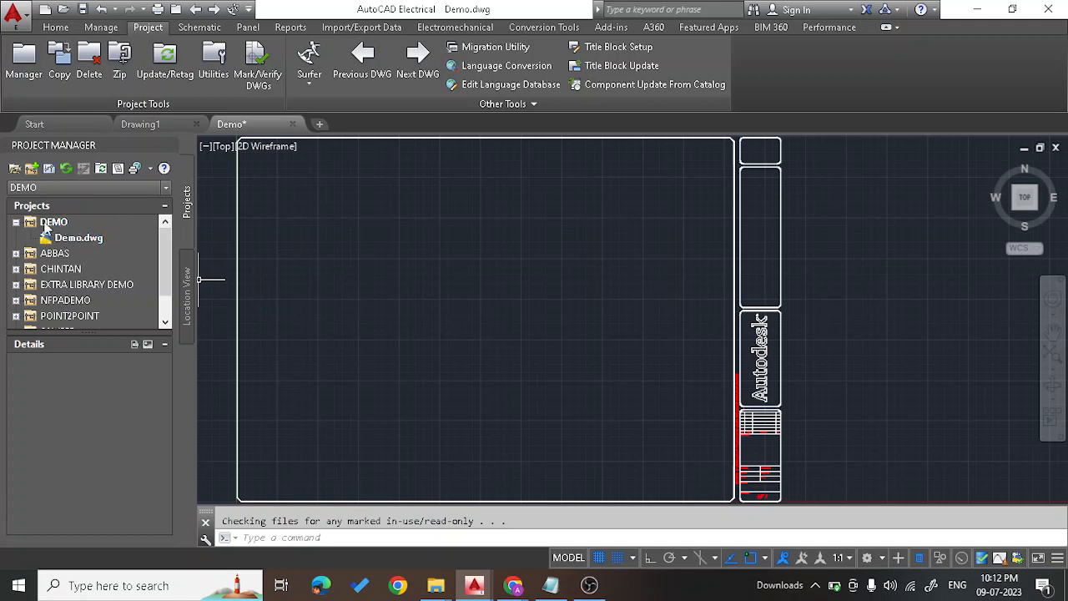
Expand the NFPADEMO project and collapse its SCHEMATIC subfolder to view the project's folder structure
{"action": "scroll", "coordinate": [75, 272], "scroll_direction": "down", "scroll_amount": 1}
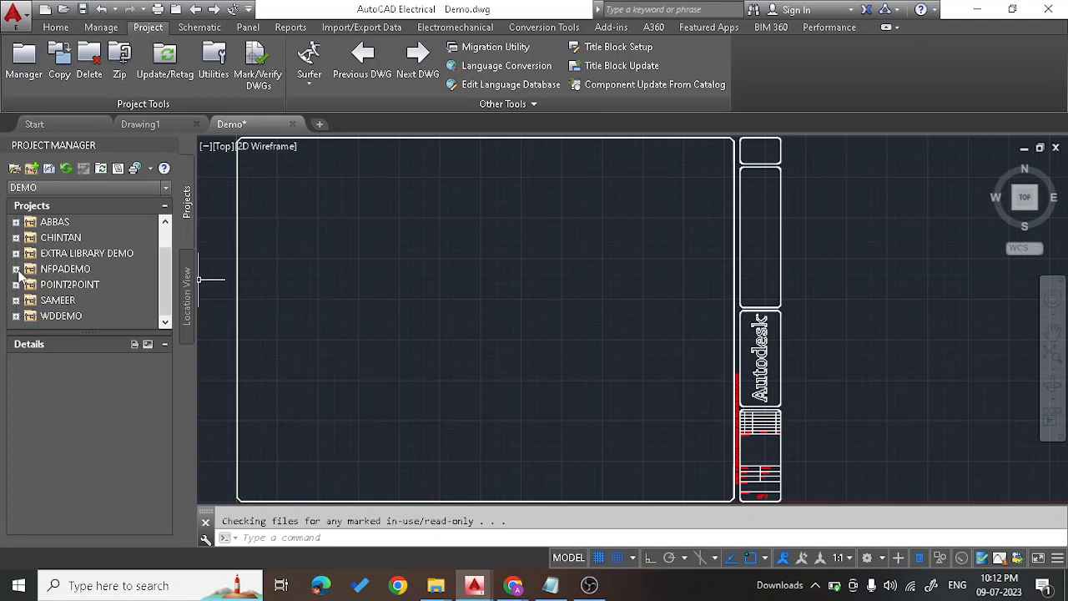
{"action": "left_click", "coordinate": [15, 269]}
{"action": "left_click", "coordinate": [88, 268]}
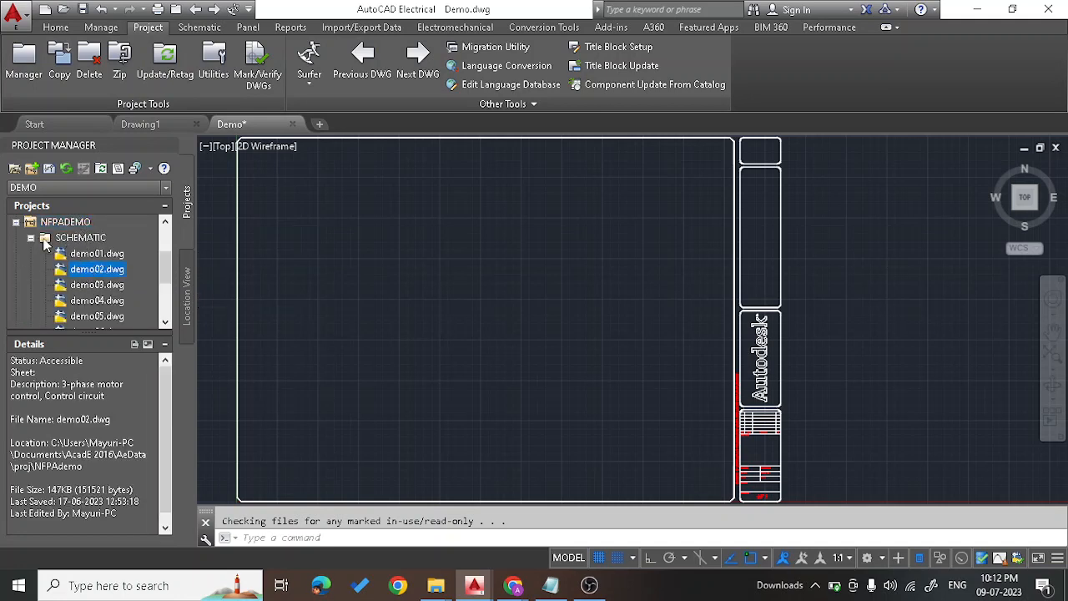
{"action": "left_click", "coordinate": [32, 239]}
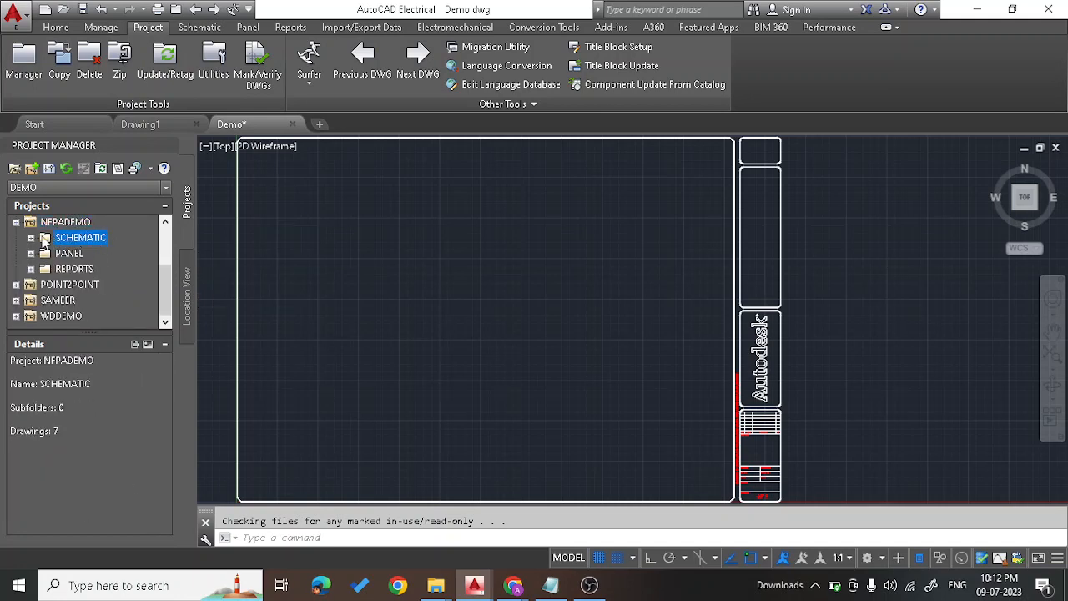
Expand the SCHEMATIC subfolder of the NFPADEMO project, select demo01.dwg to show its details, and look through the listed drawings
{"action": "left_click", "coordinate": [31, 238]}
{"action": "left_click", "coordinate": [90, 240]}
{"action": "scroll", "coordinate": [94, 249], "scroll_direction": "down", "scroll_amount": 3}
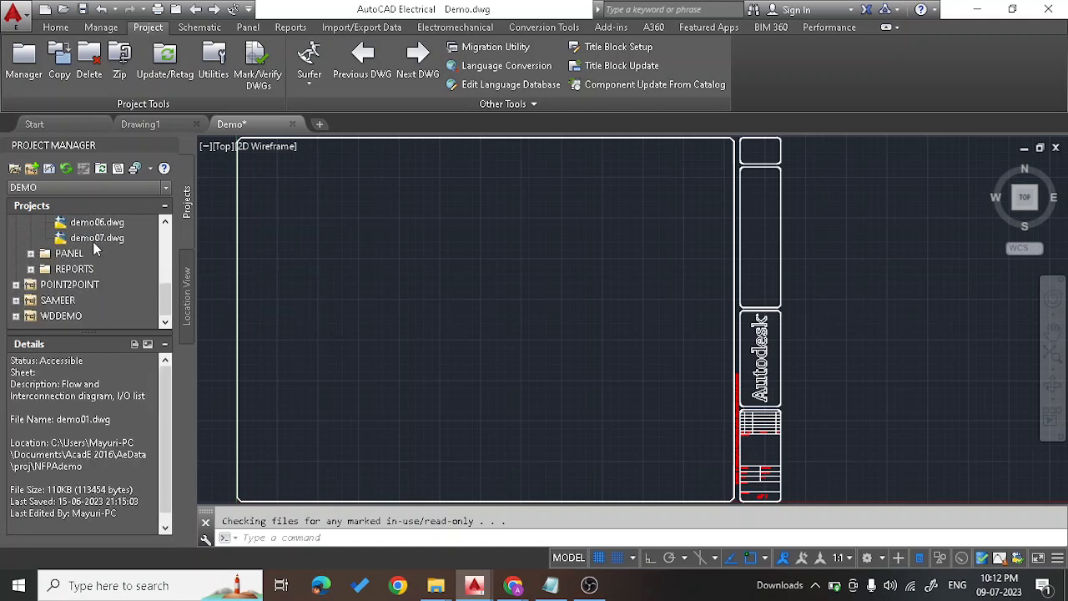
{"action": "scroll", "coordinate": [83, 250], "scroll_direction": "up", "scroll_amount": 3}
{"action": "scroll", "coordinate": [88, 263], "scroll_direction": "down", "scroll_amount": 1}
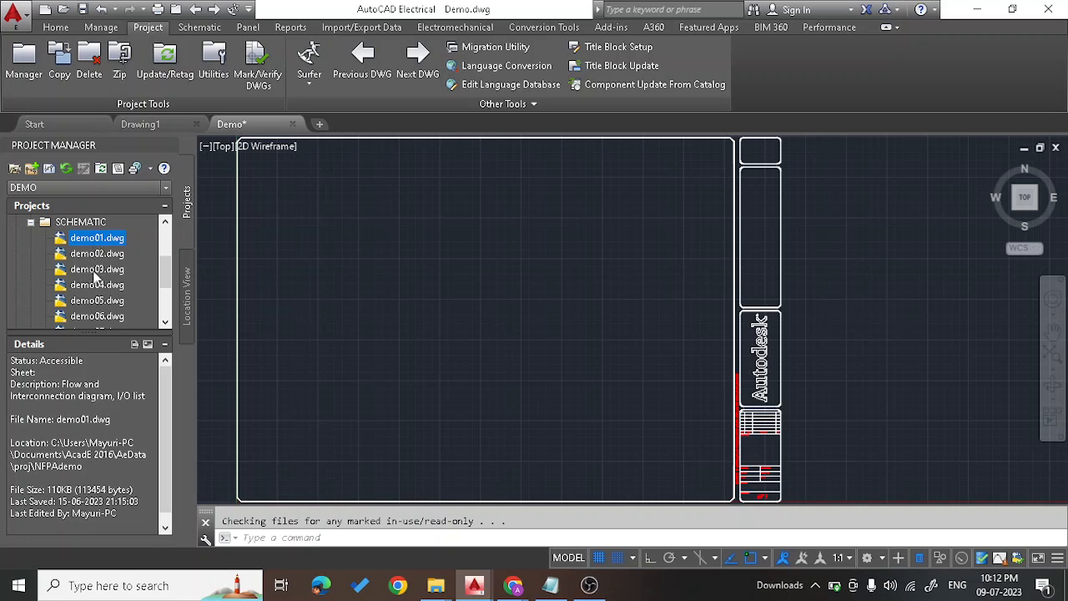
Open demo02.dwg from the SCHEMATIC subfolder of the NFPADEMO project to view the drawing
{"action": "double_click", "coordinate": [94, 254]}
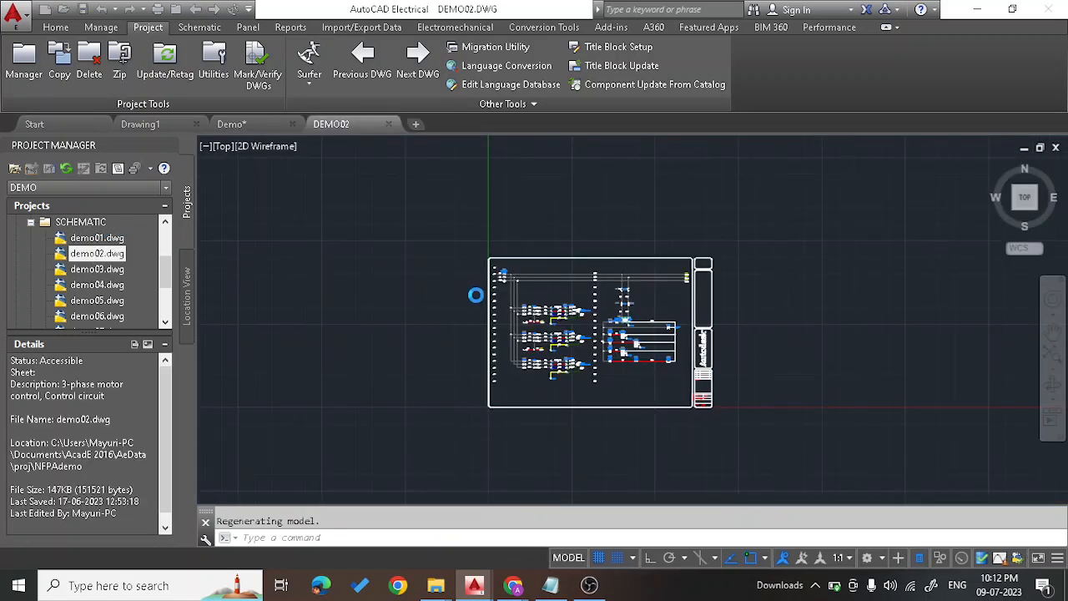
{"action": "scroll", "coordinate": [100, 288], "scroll_direction": "down", "scroll_amount": 2}
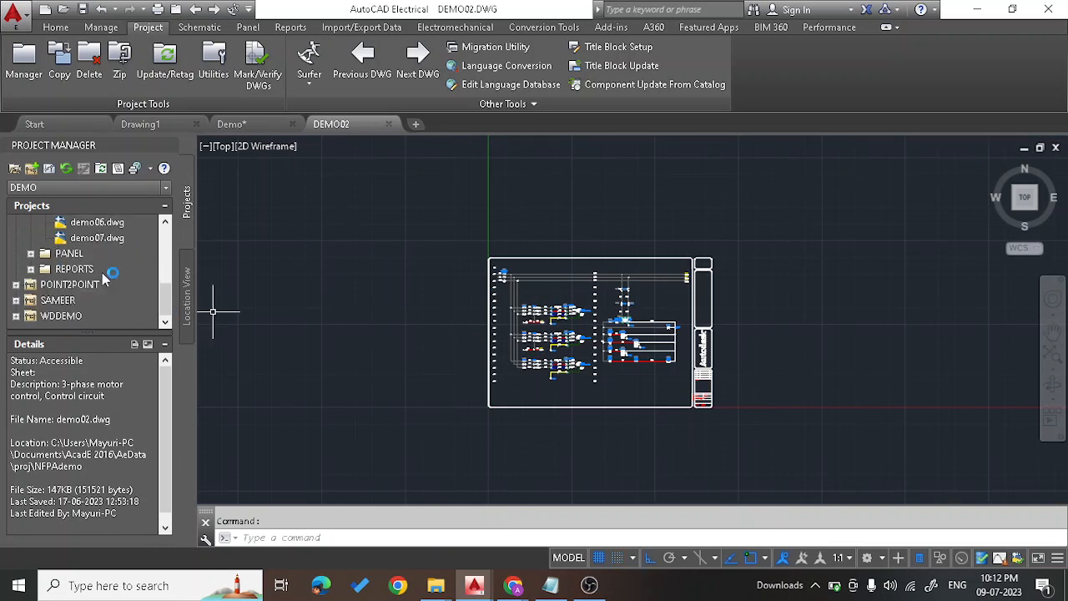
{"action": "scroll", "coordinate": [105, 280], "scroll_direction": "up", "scroll_amount": 2}
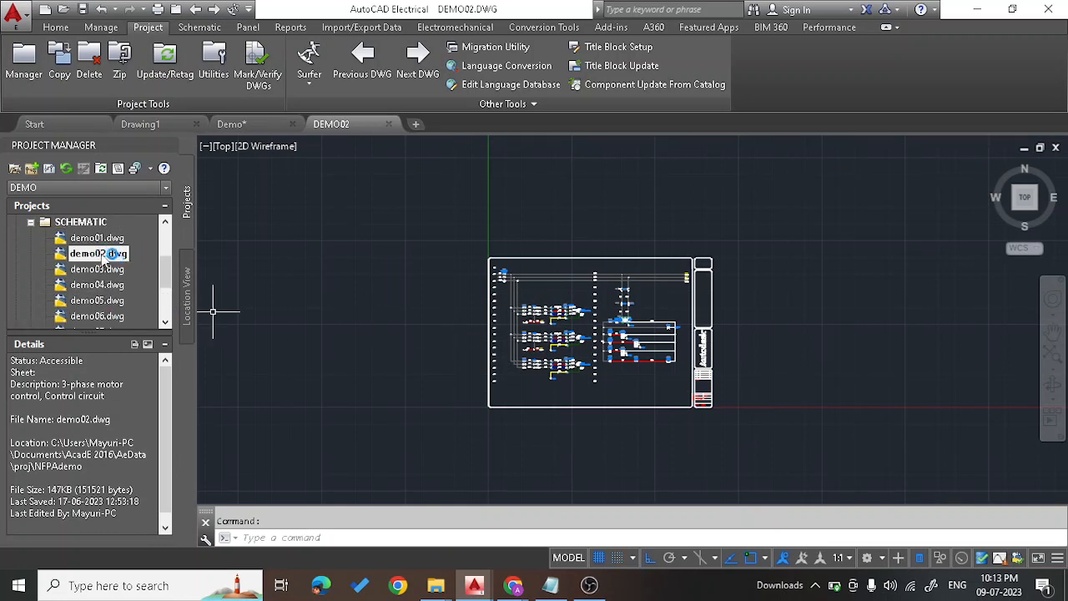
Close the DEMO02 drawing and the Demo drawing, answering the save prompt
{"action": "left_click", "coordinate": [389, 125]}
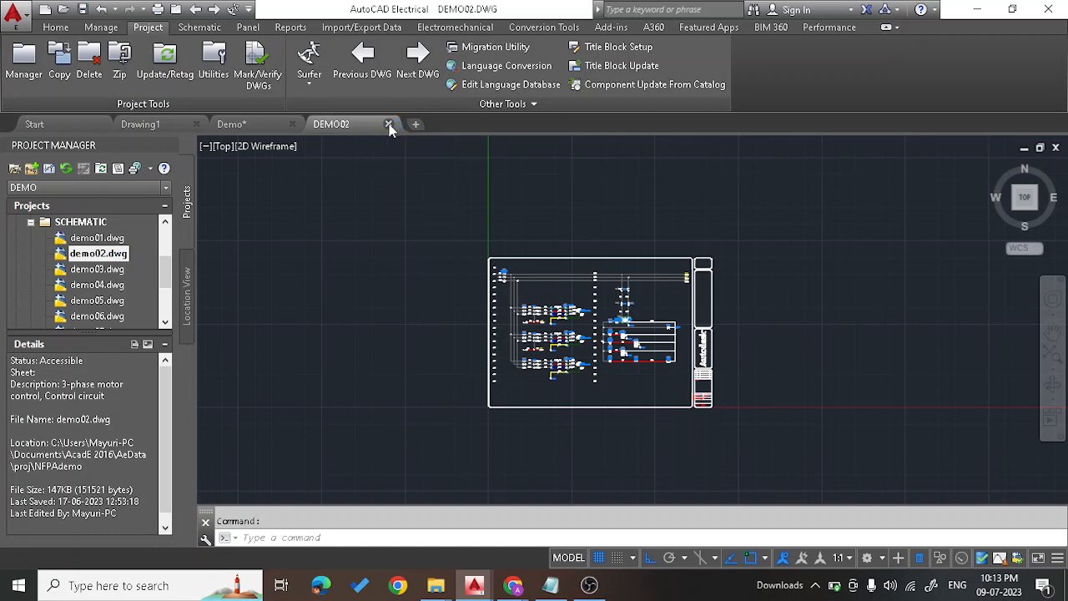
{"action": "left_click", "coordinate": [292, 124]}
{"action": "left_click", "coordinate": [575, 327]}
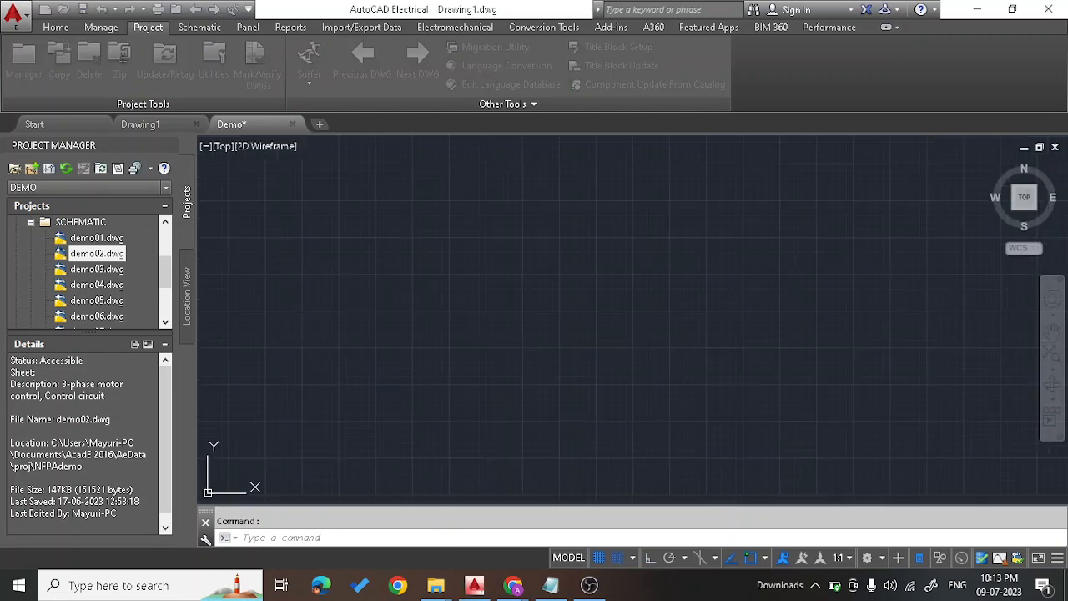